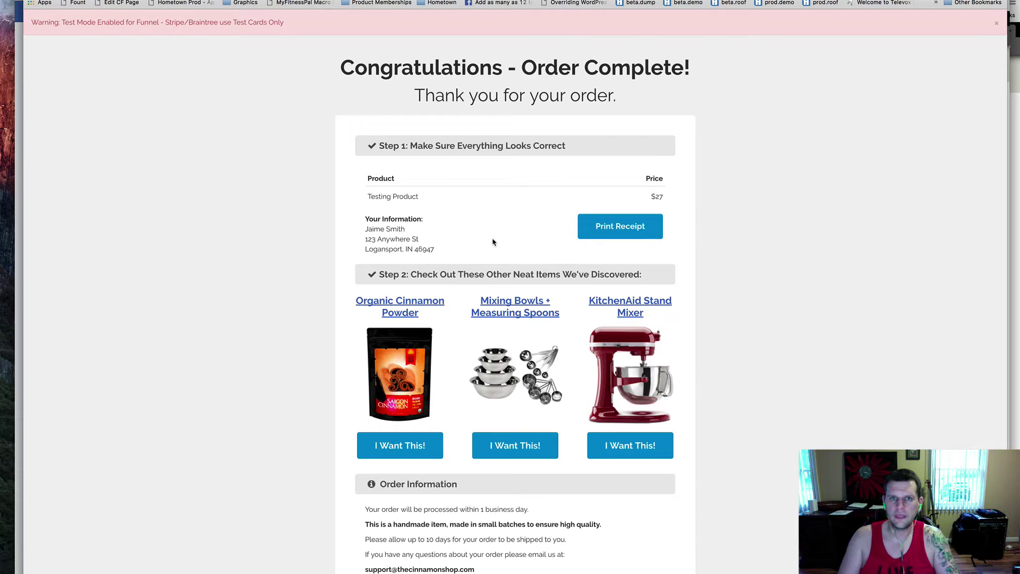
Preview how the confirmation page prints, then cancel the print dialog.
key(super+p)
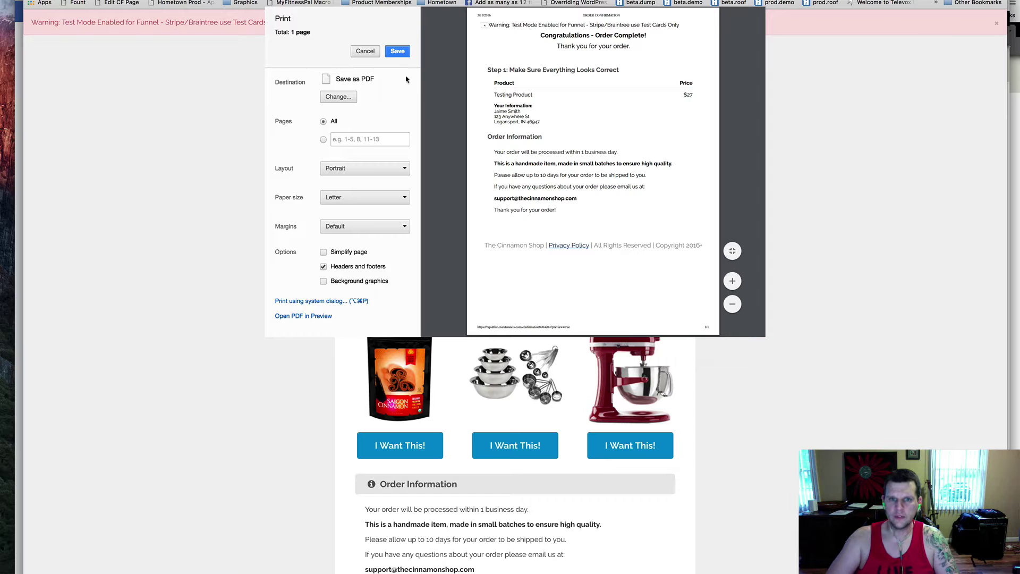
click(363, 52)
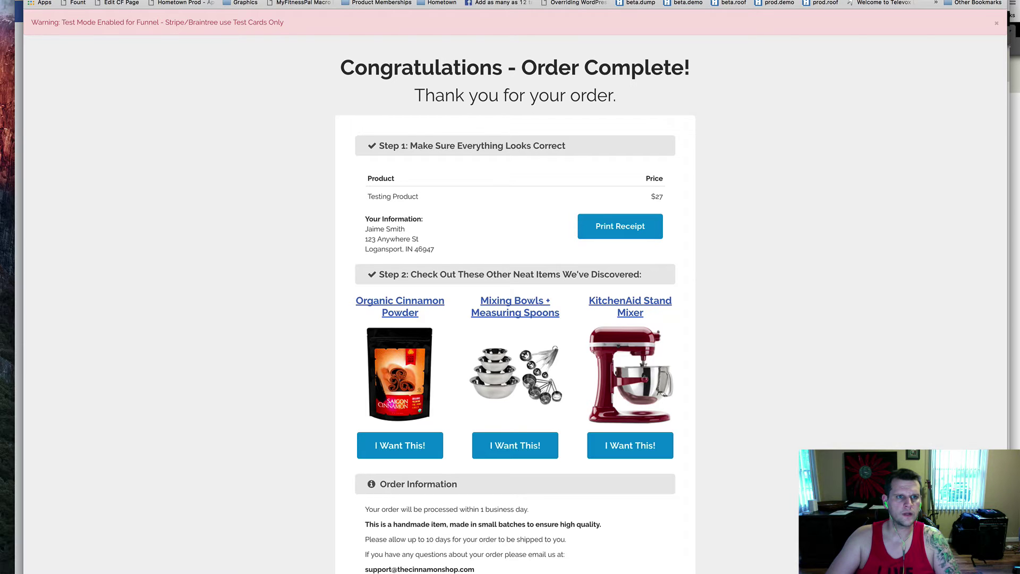
Close the current tab to get back to the funnel's Confirmation step.
key(super+w)
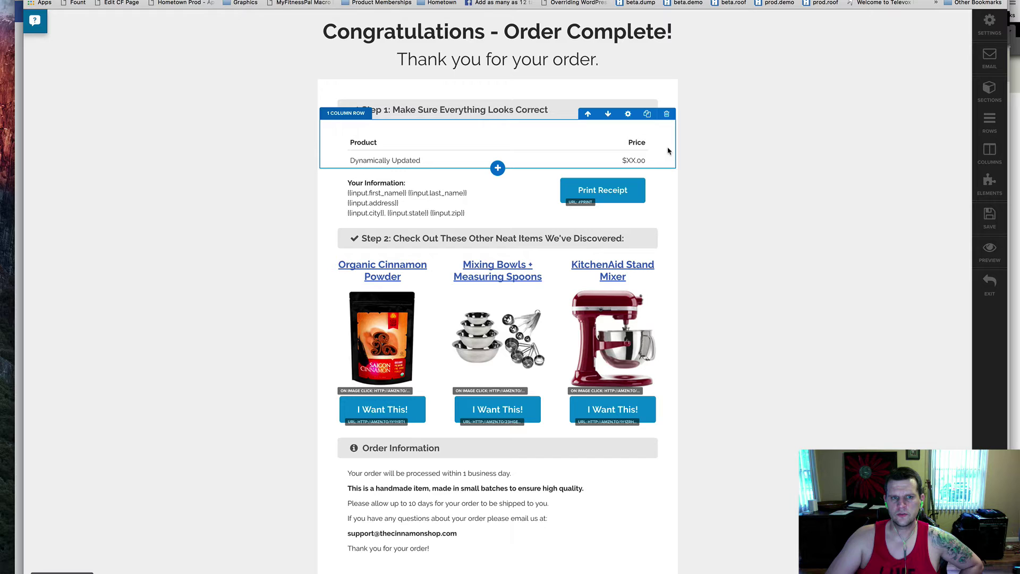
Insert a Right Sidebar row below the product table and move the Your Information text into its left column.
click(498, 168)
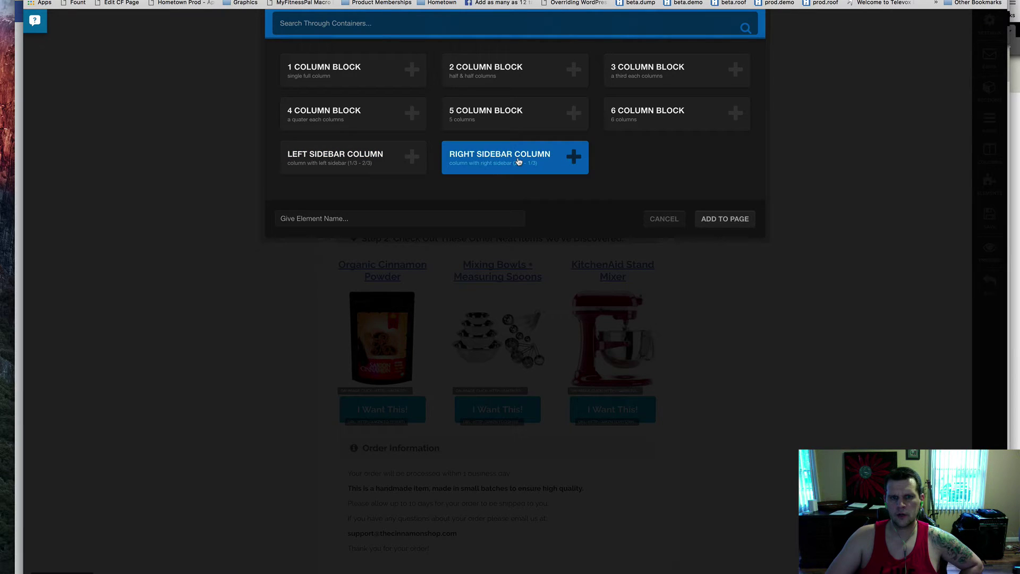
click(702, 218)
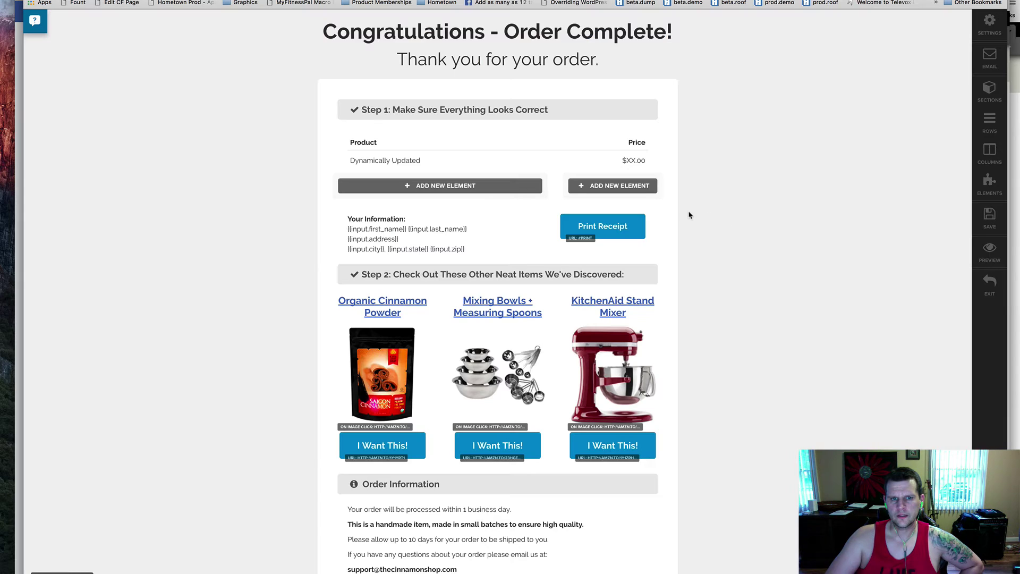
click(425, 236)
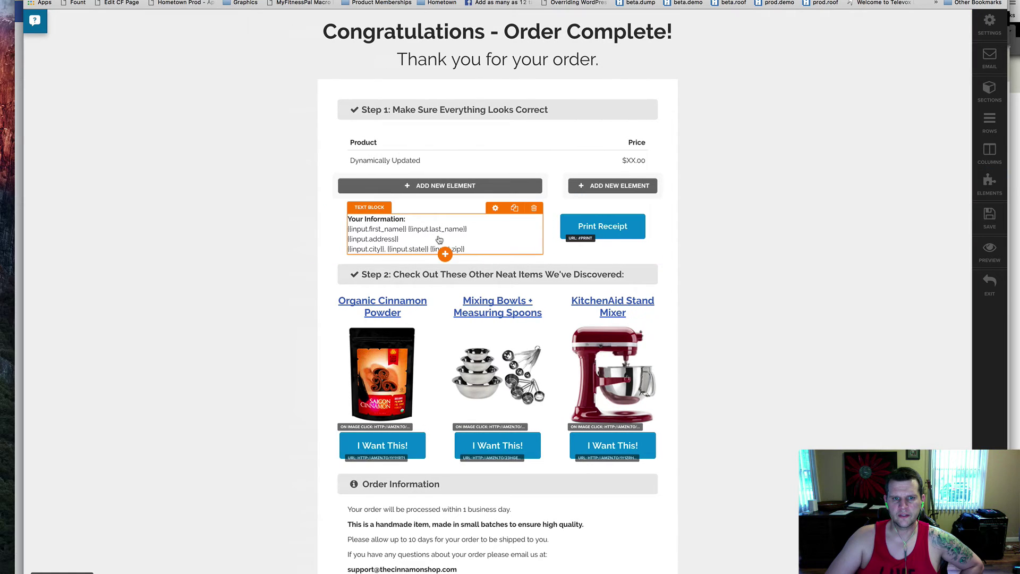
drag(440, 241, 431, 183)
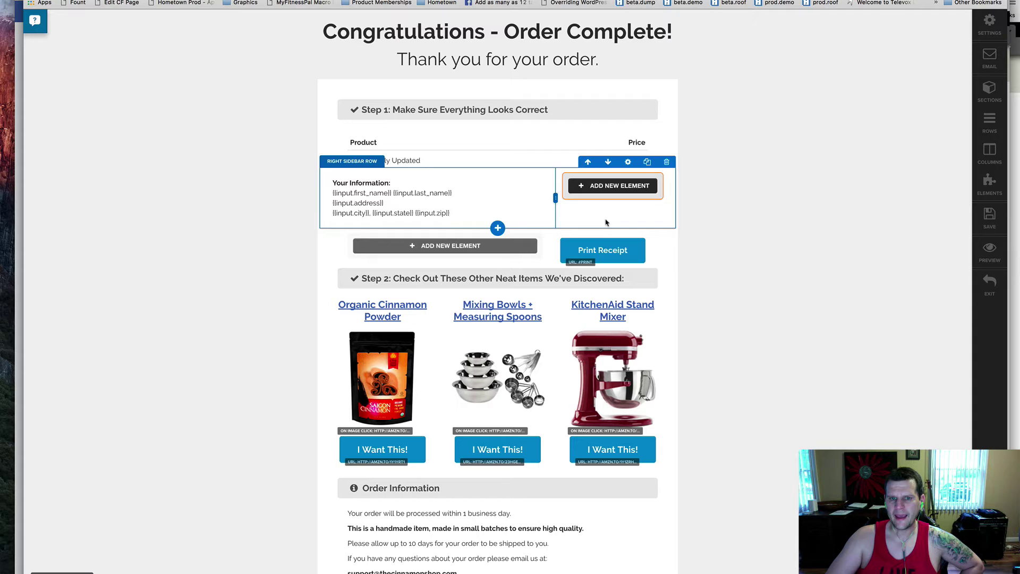
Add a button to the new row's right column and open its link settings.
click(612, 190)
click(341, 163)
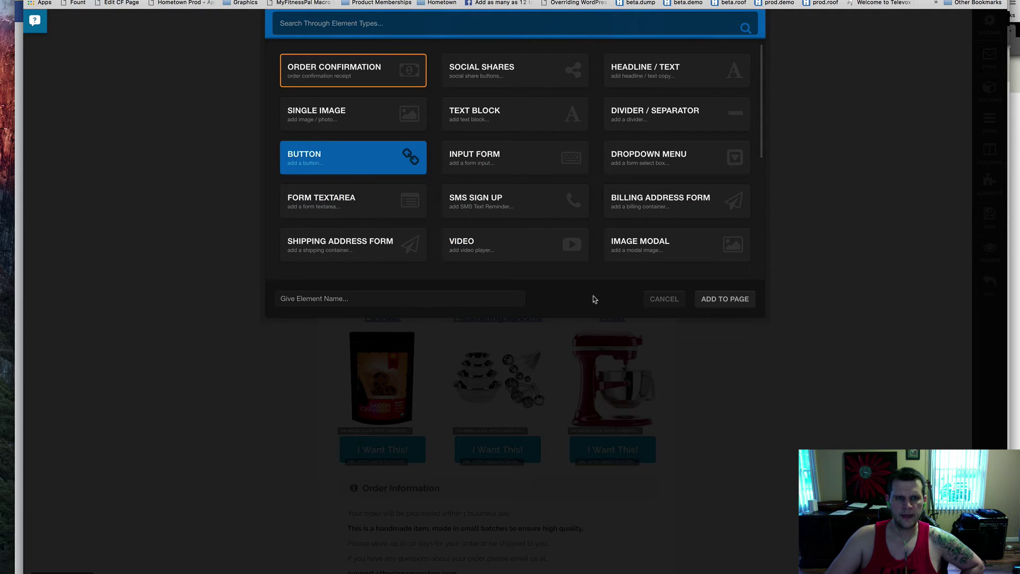
click(714, 301)
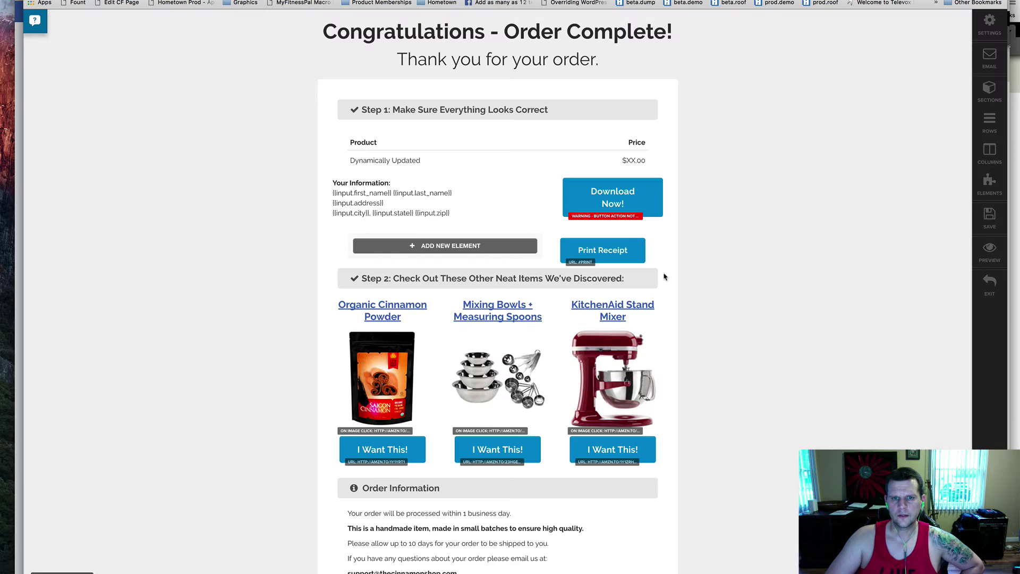
click(605, 209)
click(882, 242)
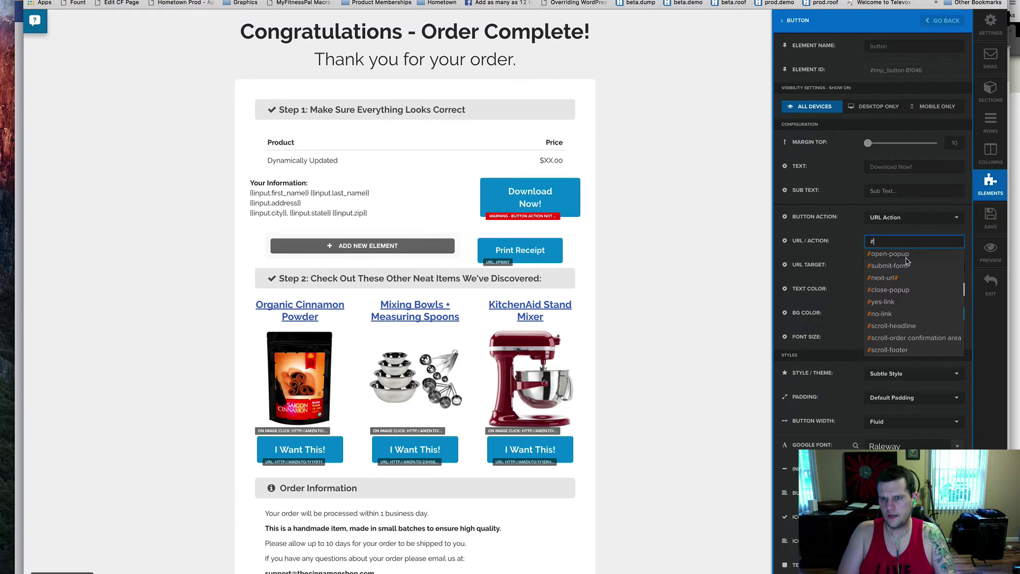
Link the button to #print, relabel it 'Print Receipt', and set its font size to 16.
text(print)
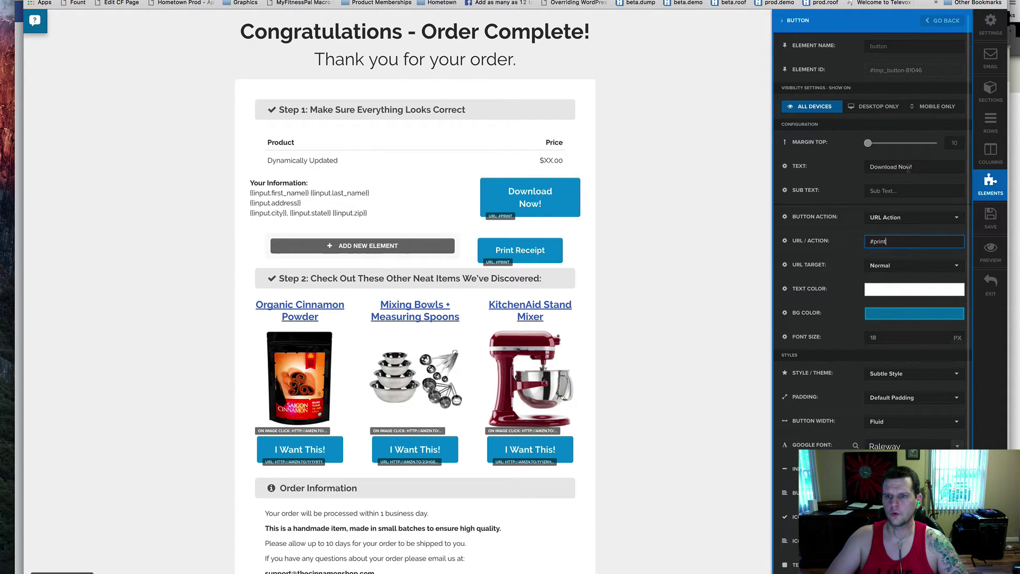
click(800, 167)
text(Prin)
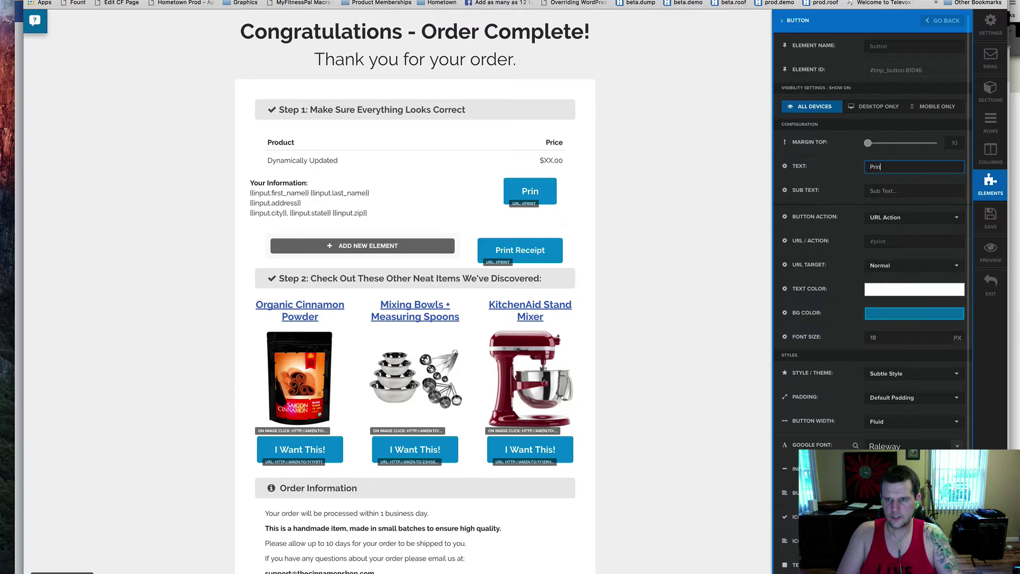
text(t RE)
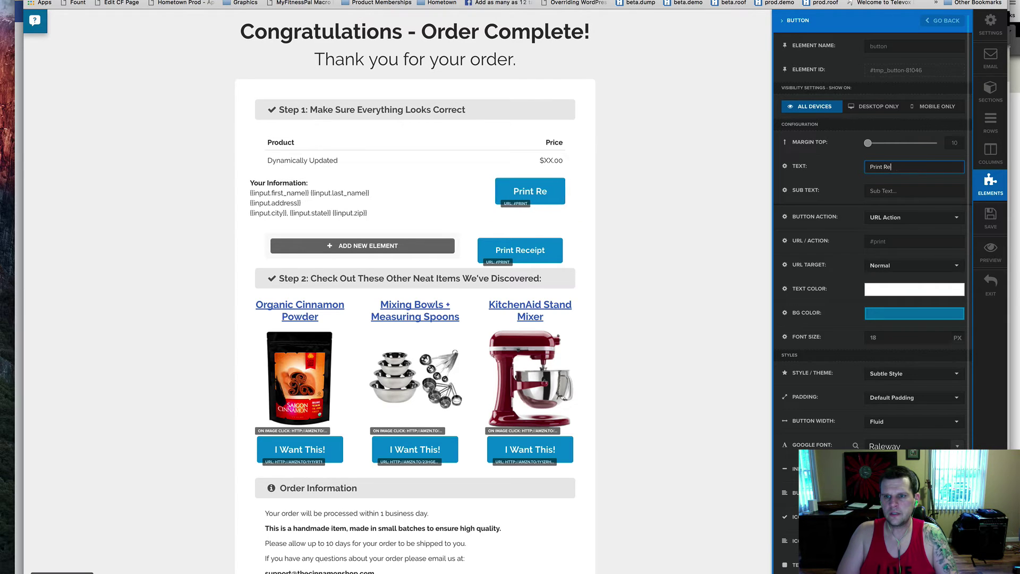
text(ceip)
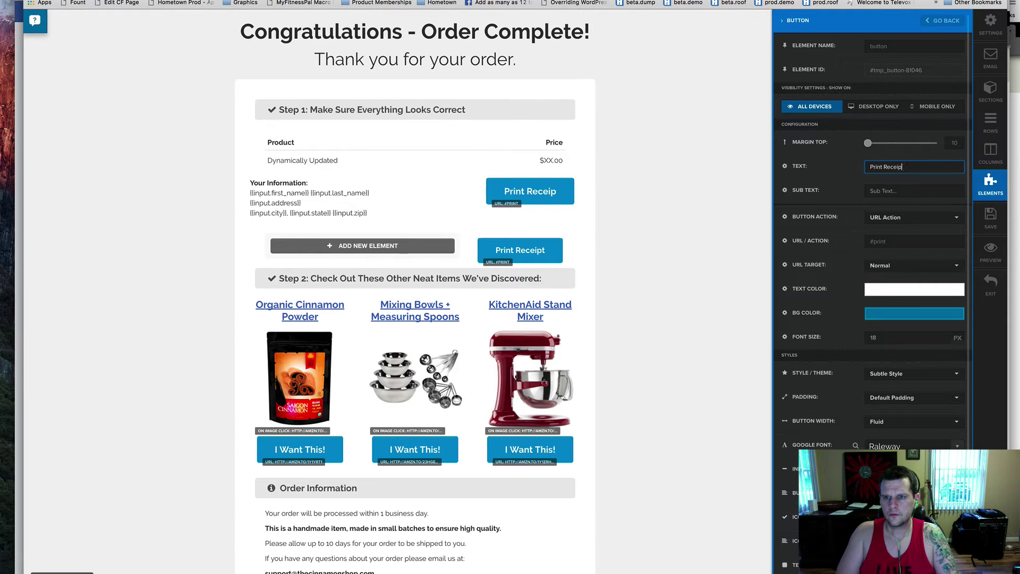
text(t)
key(Tab)
key(Tab)
key(Tab)
key(Tab)
key(Tab)
key(Tab)
key(Tab)
key(Tab)
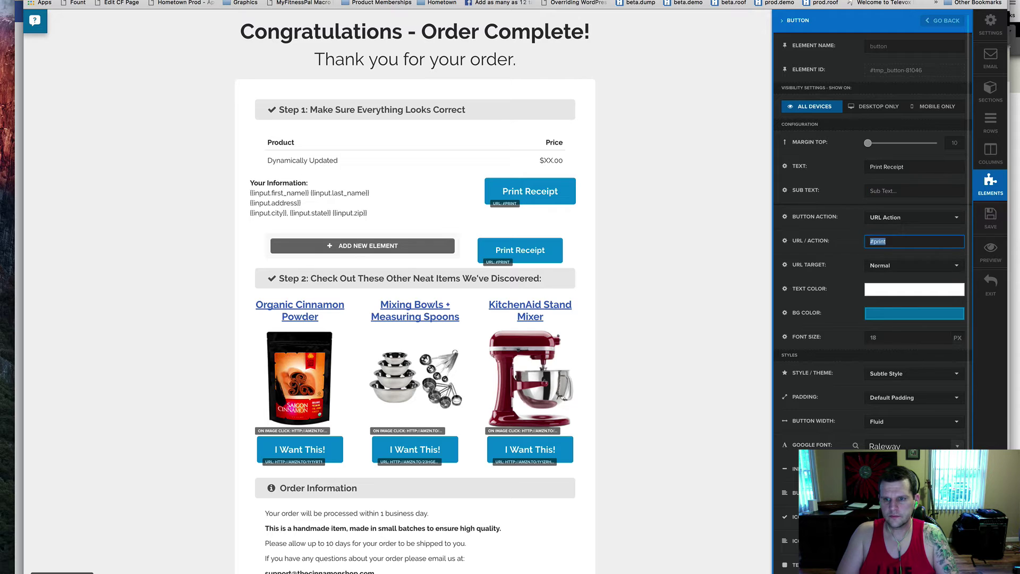
key(shift+Tab)
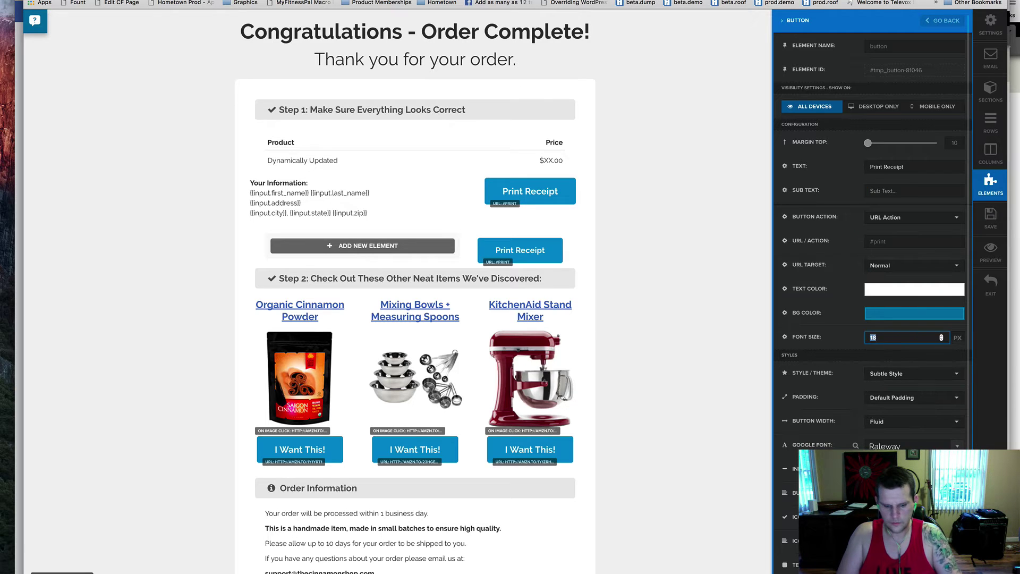
text(16)
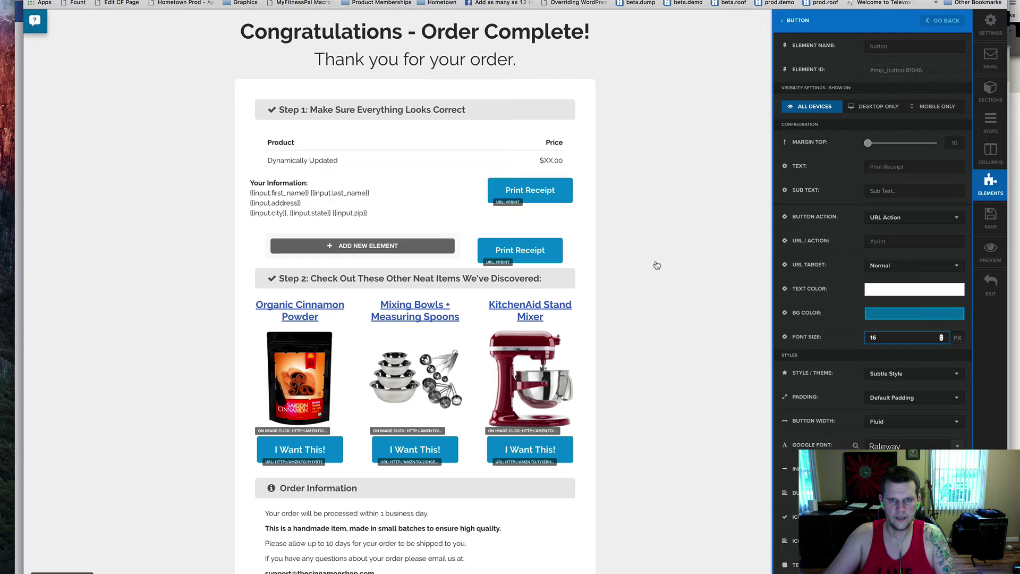
Set the new row's left and right padding to 4 and delete the old standalone Print Receipt row.
click(741, 220)
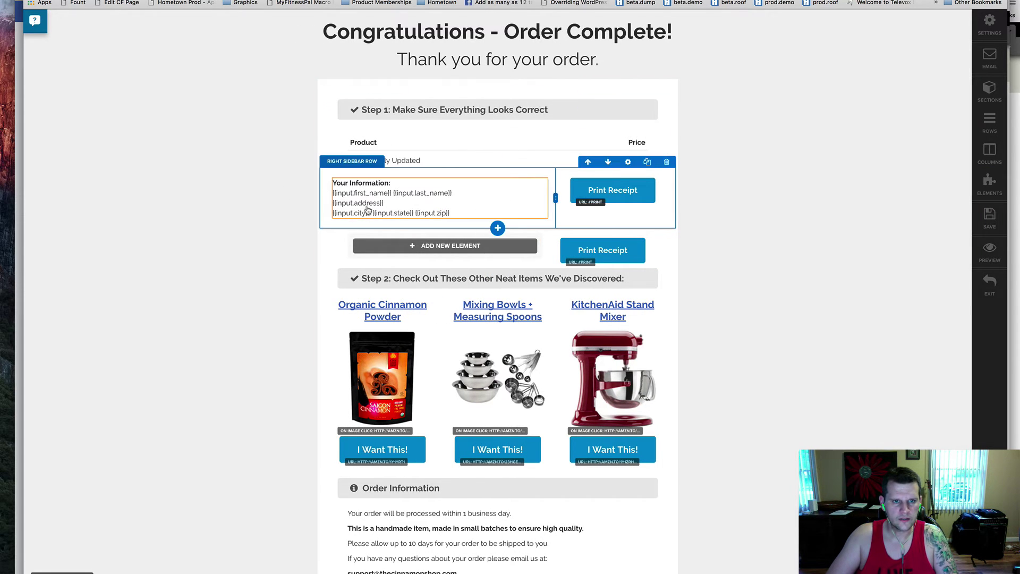
click(627, 162)
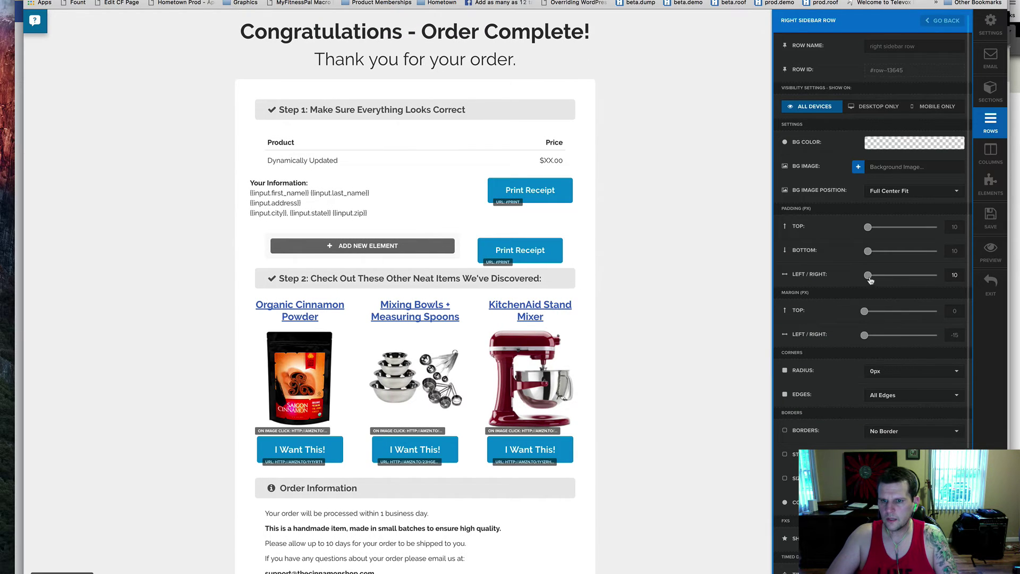
click(956, 275)
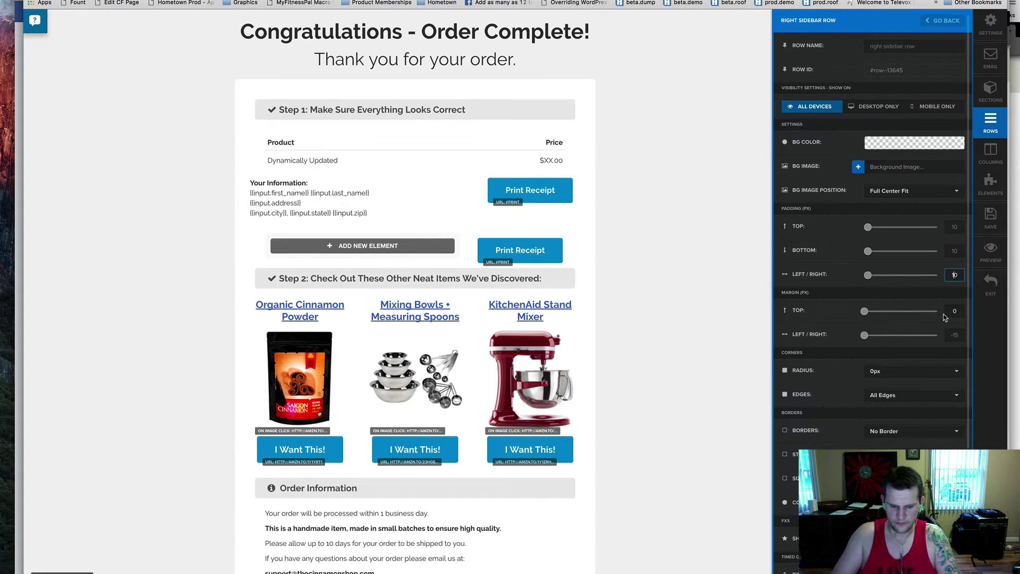
key(BackSpace)
text(4)
click(715, 259)
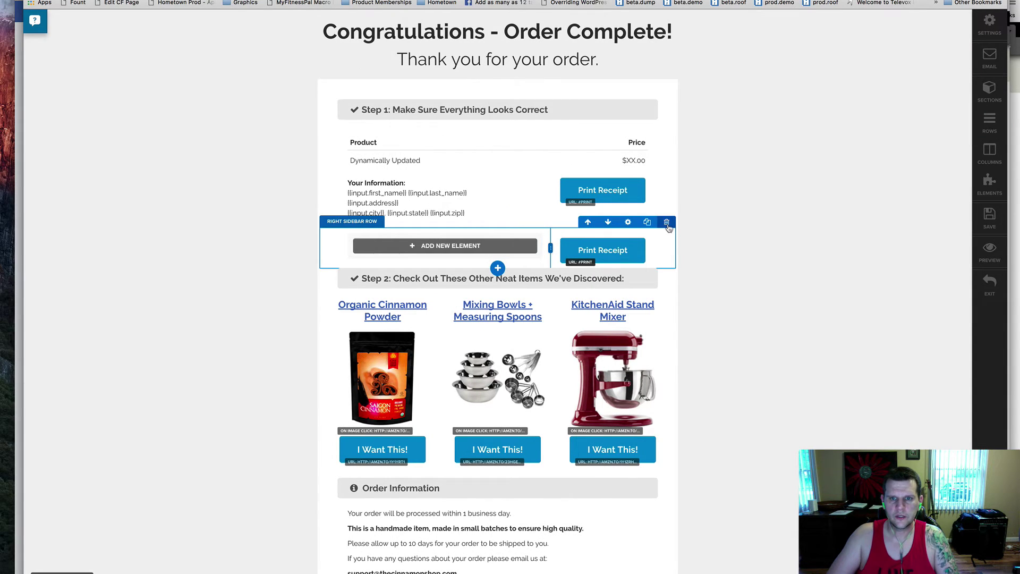
click(667, 222)
click(596, 148)
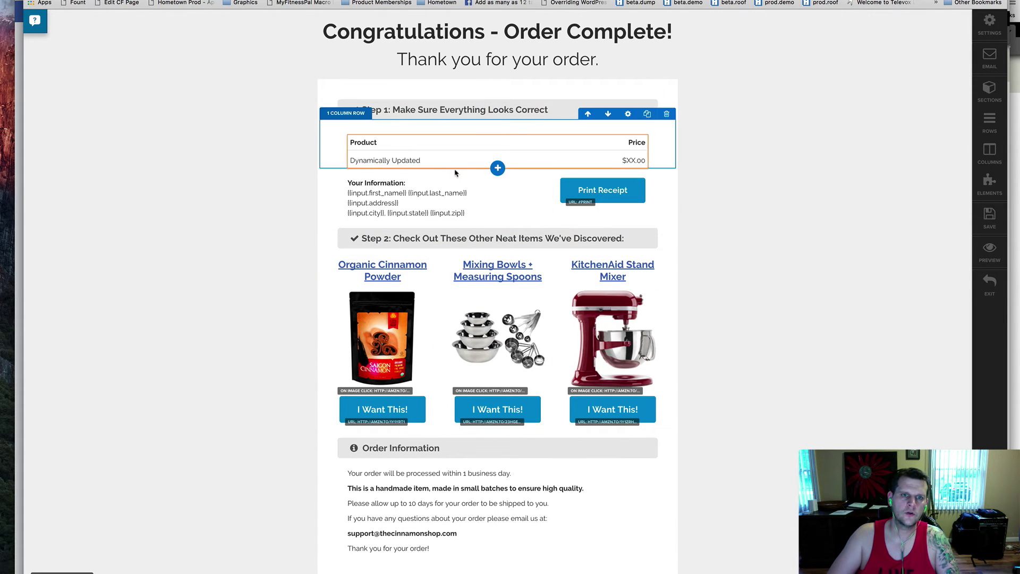
Save the page, open its live preview, and test the Print Receipt button's print preview repeatedly.
click(982, 224)
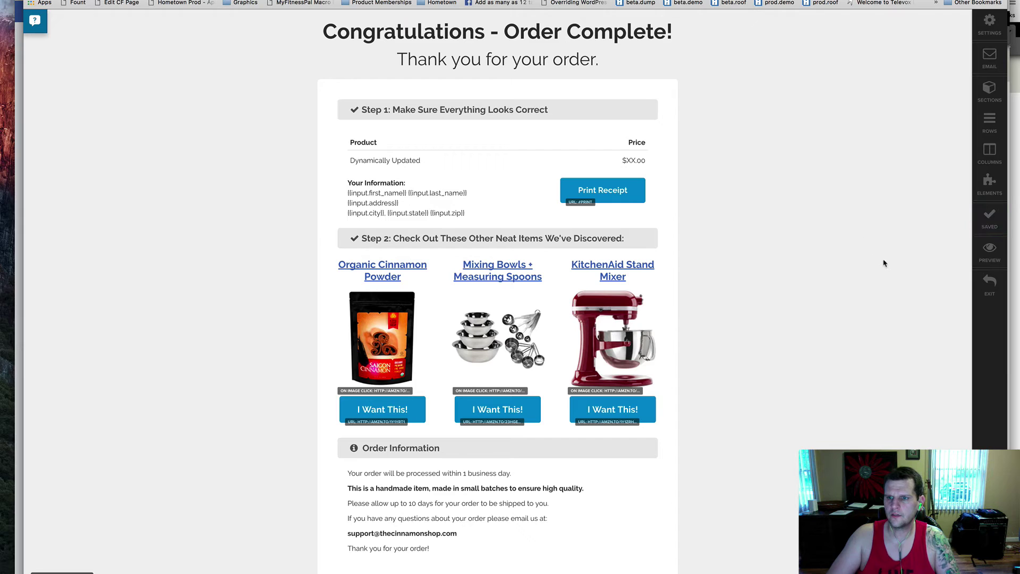
click(978, 257)
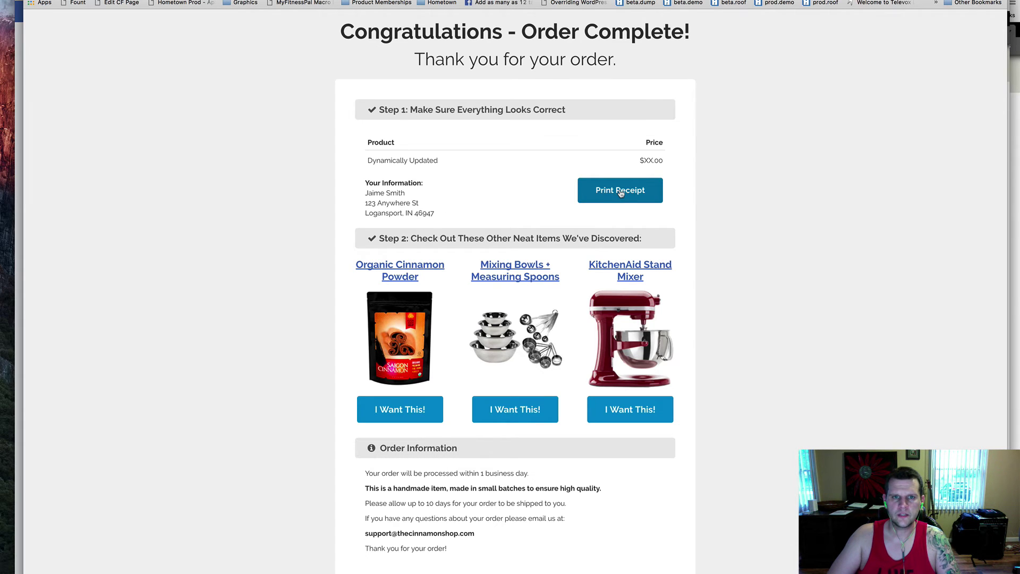
click(620, 191)
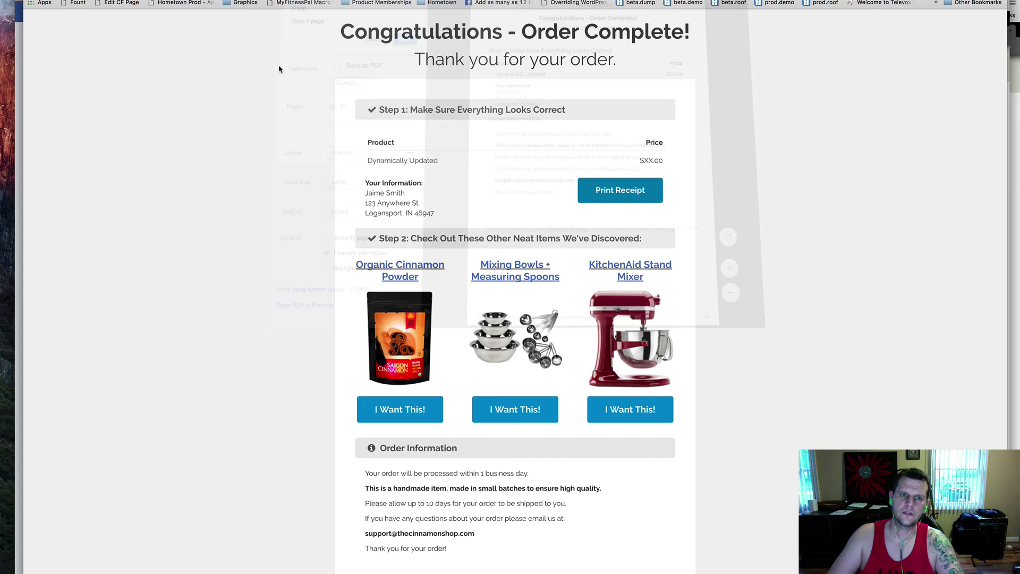
click(362, 53)
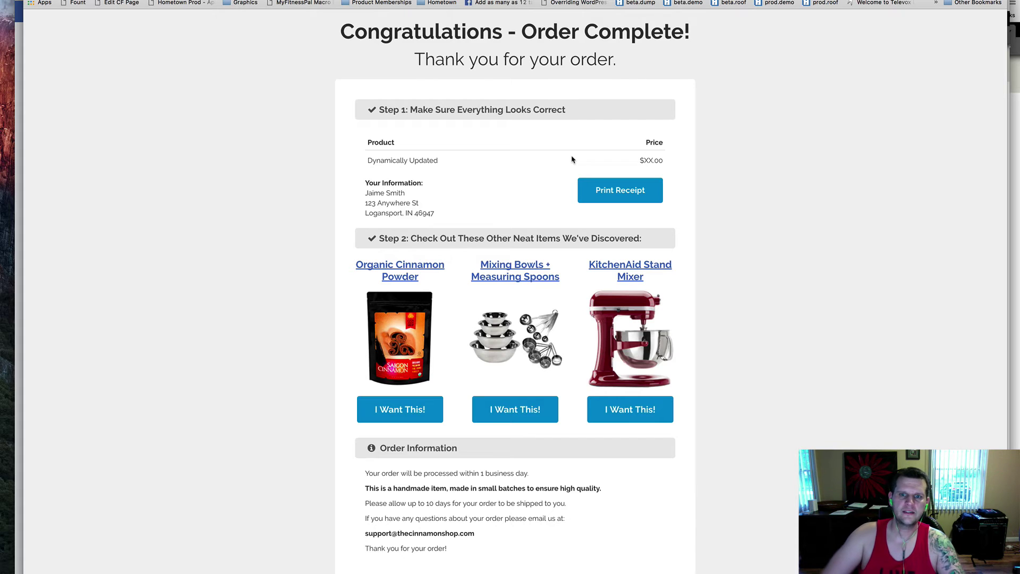
click(633, 196)
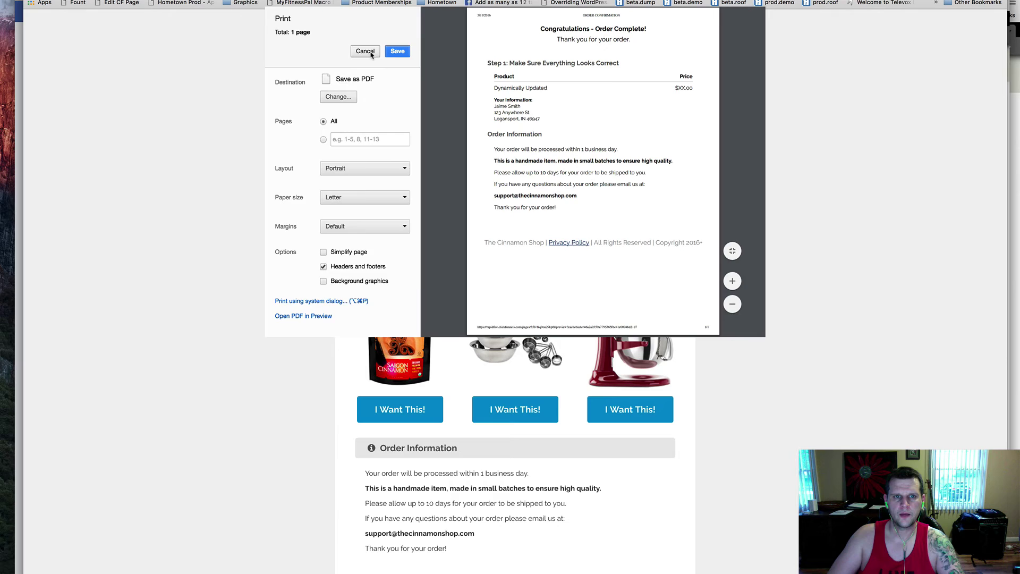
click(365, 51)
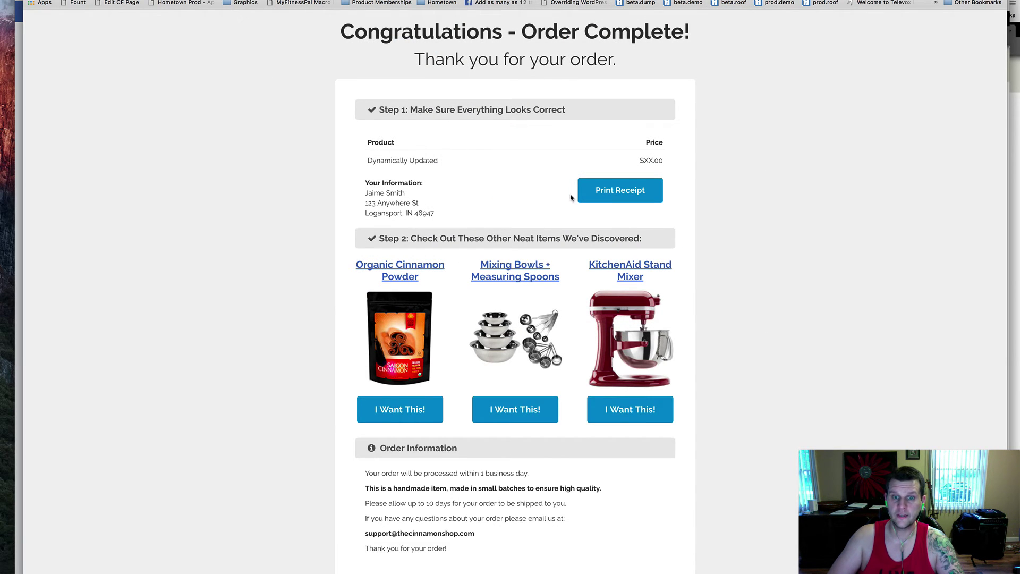
click(624, 193)
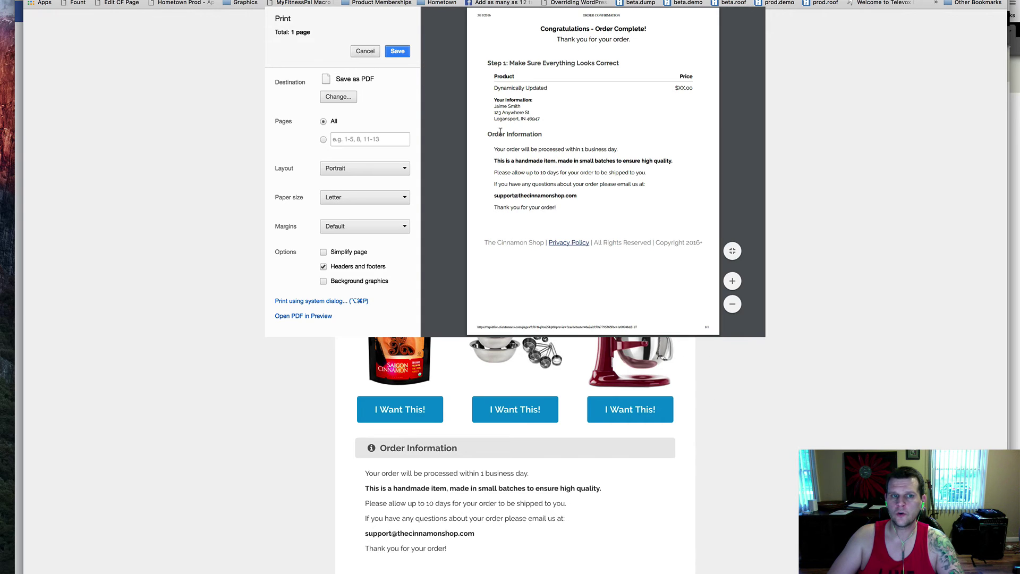
Compare the page title's heading size in the printed receipt, then exit the live preview.
click(365, 51)
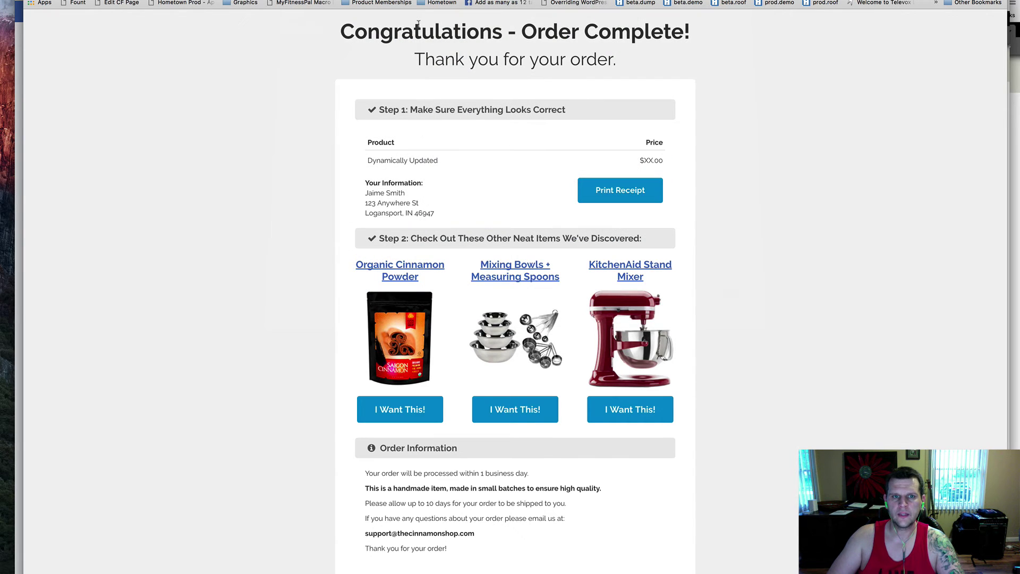
drag(339, 29, 469, 115)
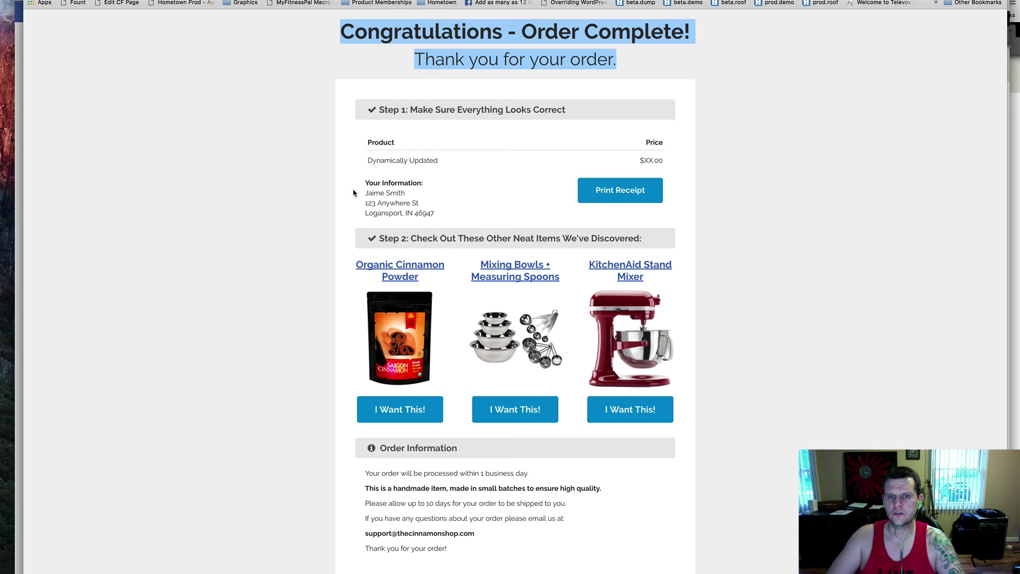
click(625, 194)
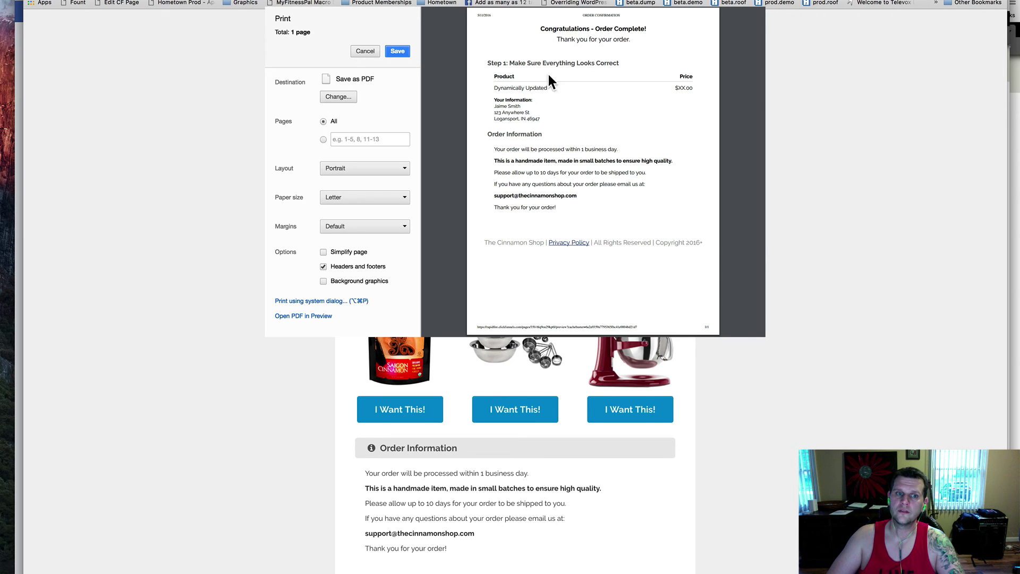
click(366, 51)
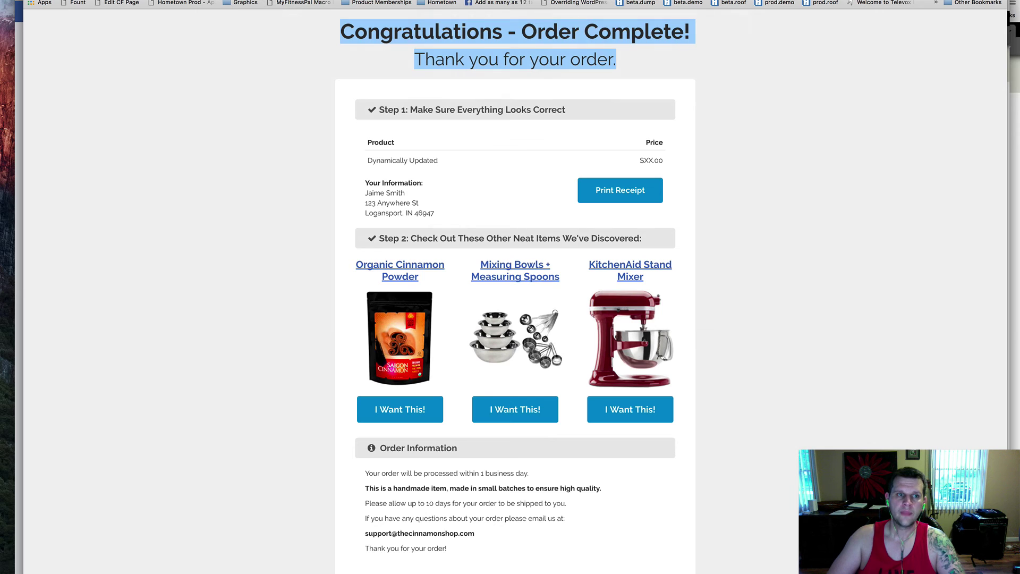
key(ctrl+w)
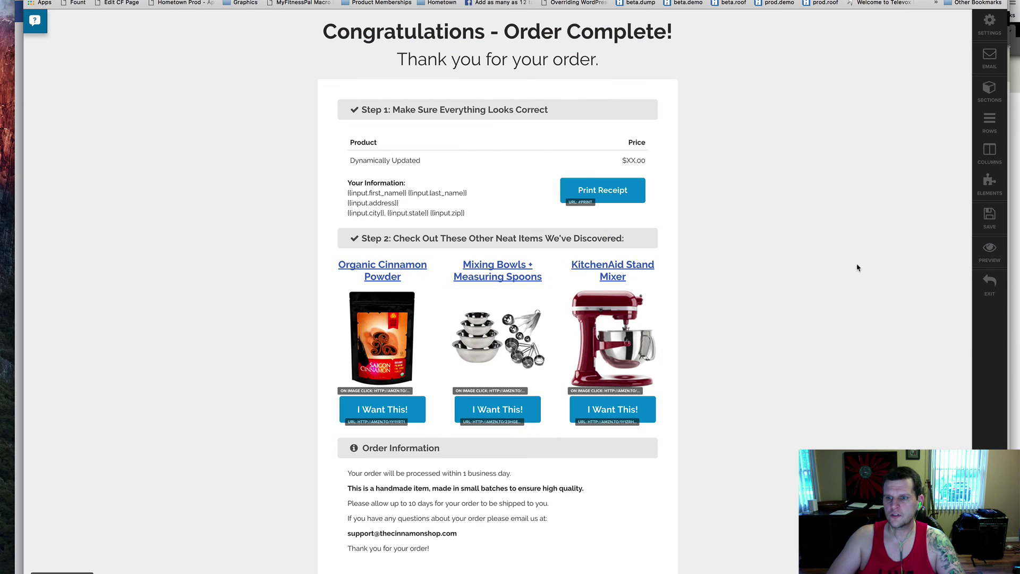
click(989, 24)
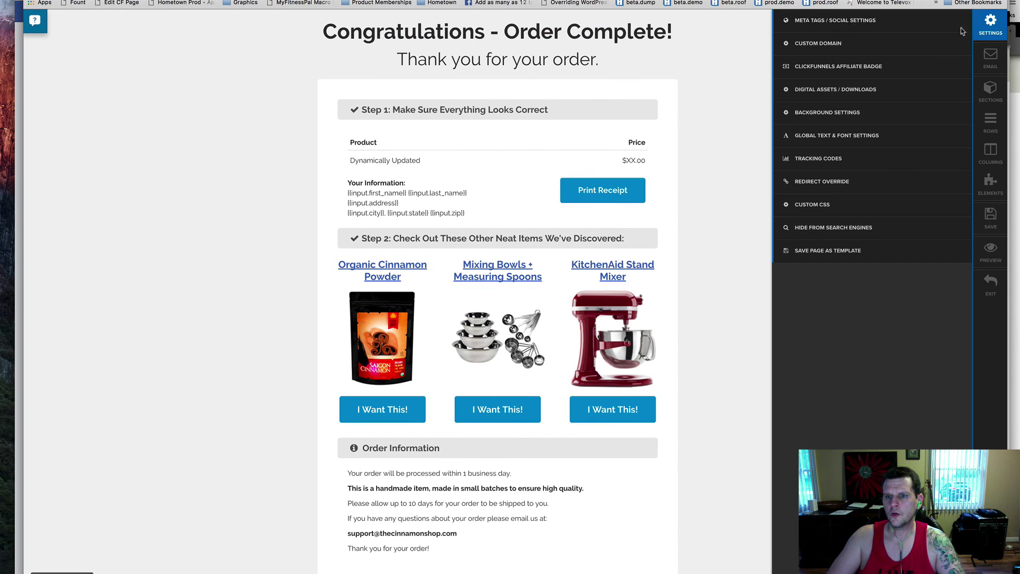
click(822, 206)
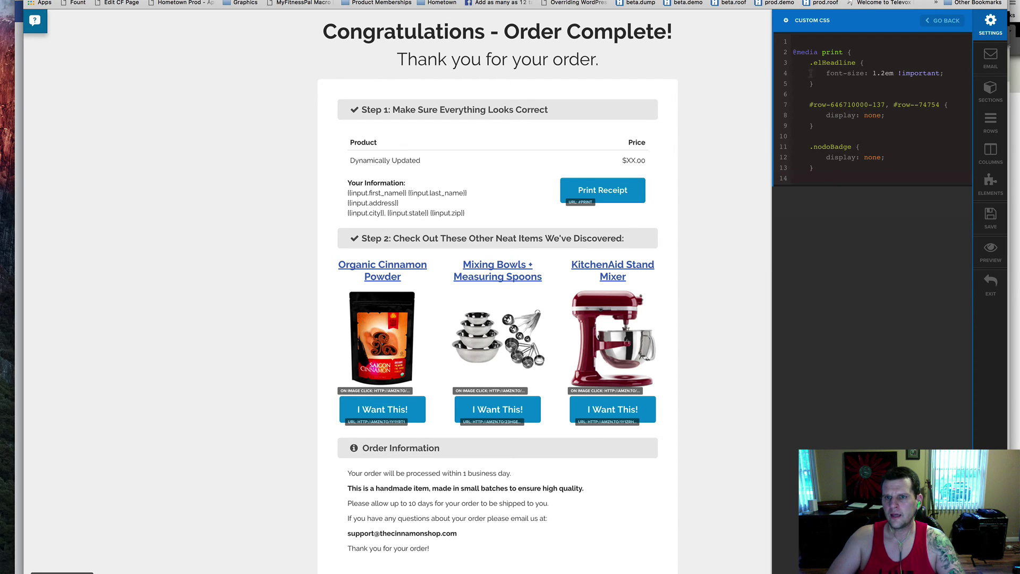
drag(793, 52, 854, 52)
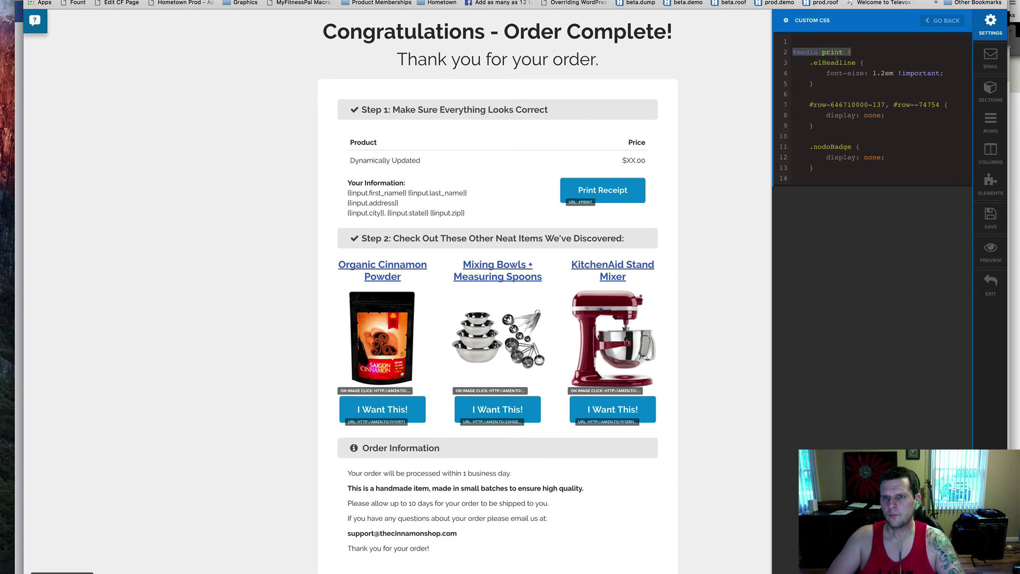
scroll(864, 59, down, 1)
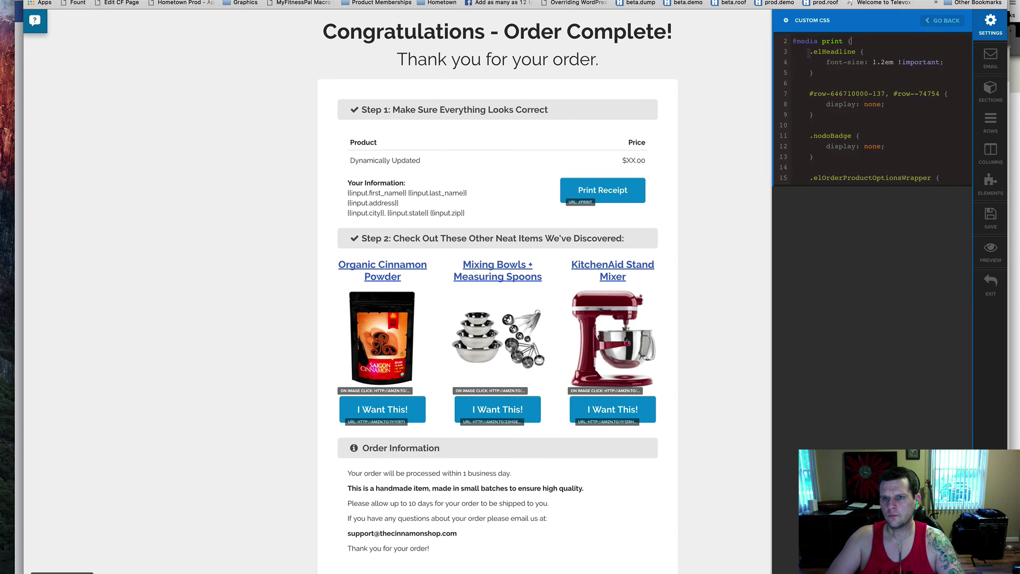
drag(810, 52, 828, 186)
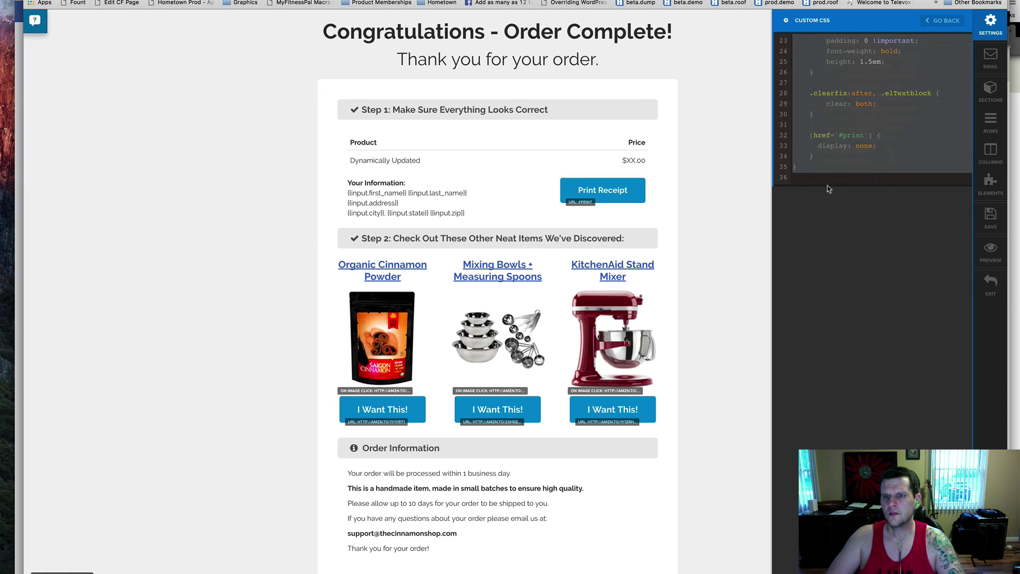
click(832, 156)
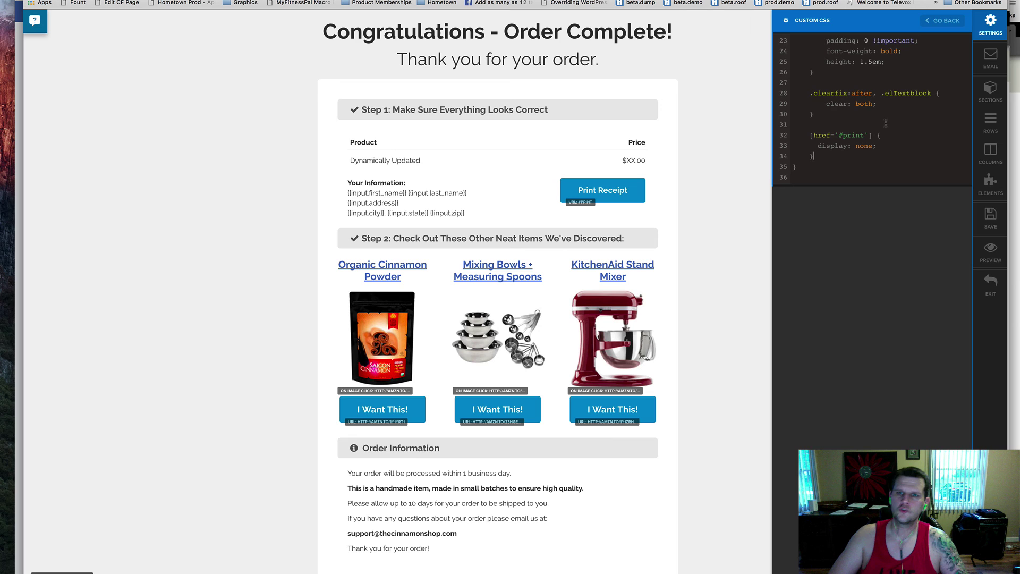
Leave the Custom CSS view and close the page settings panel.
click(938, 21)
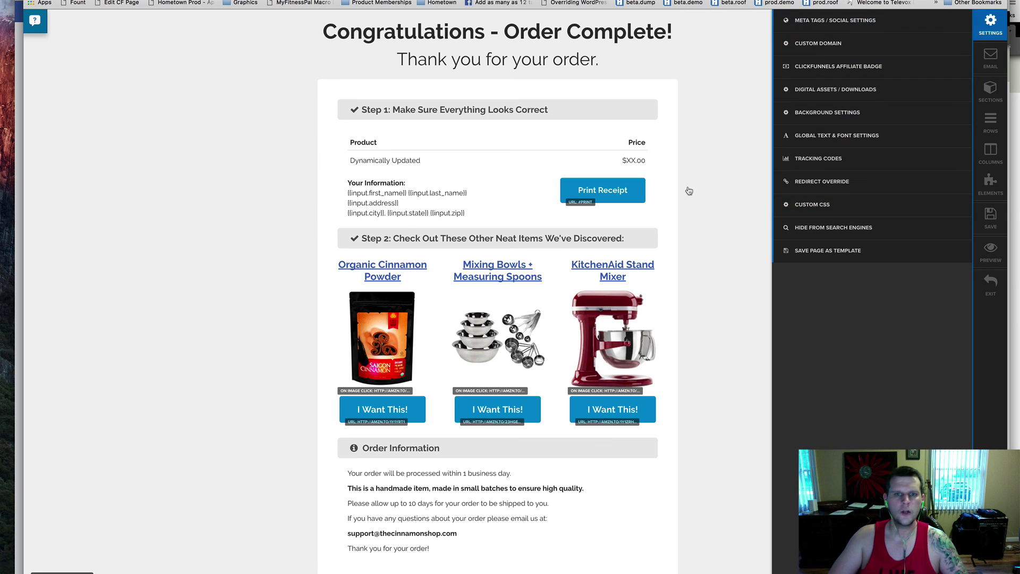
click(719, 185)
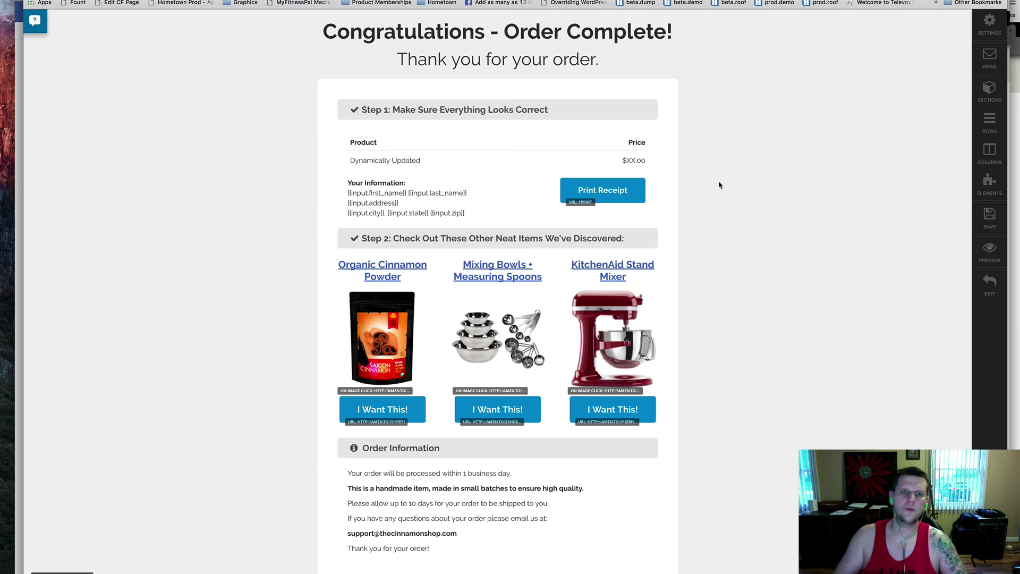